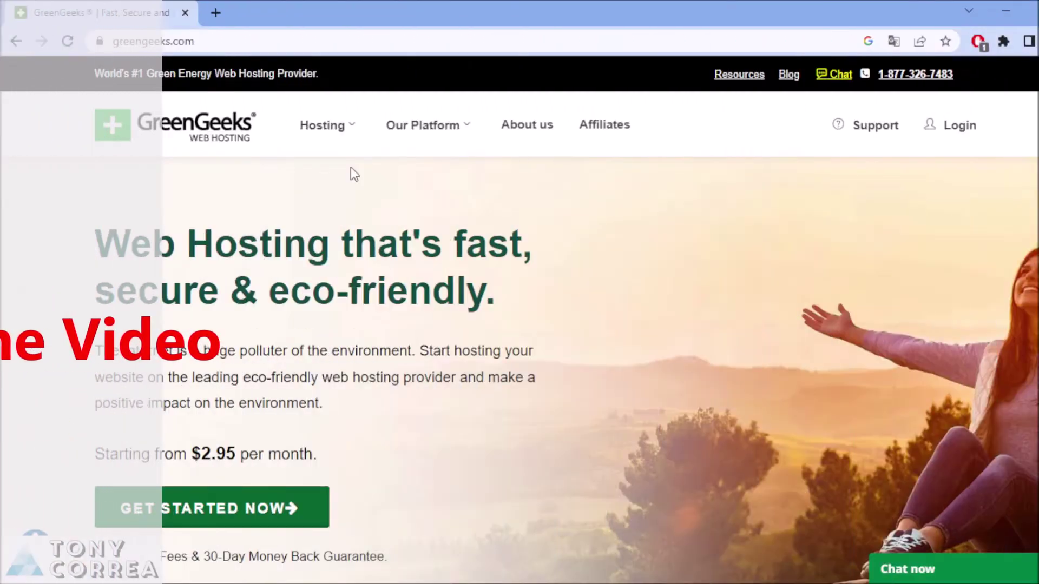
Review the Lite, Pro and Premium hosting plans and start ordering the Pro plan
mouse_move(350, 136)
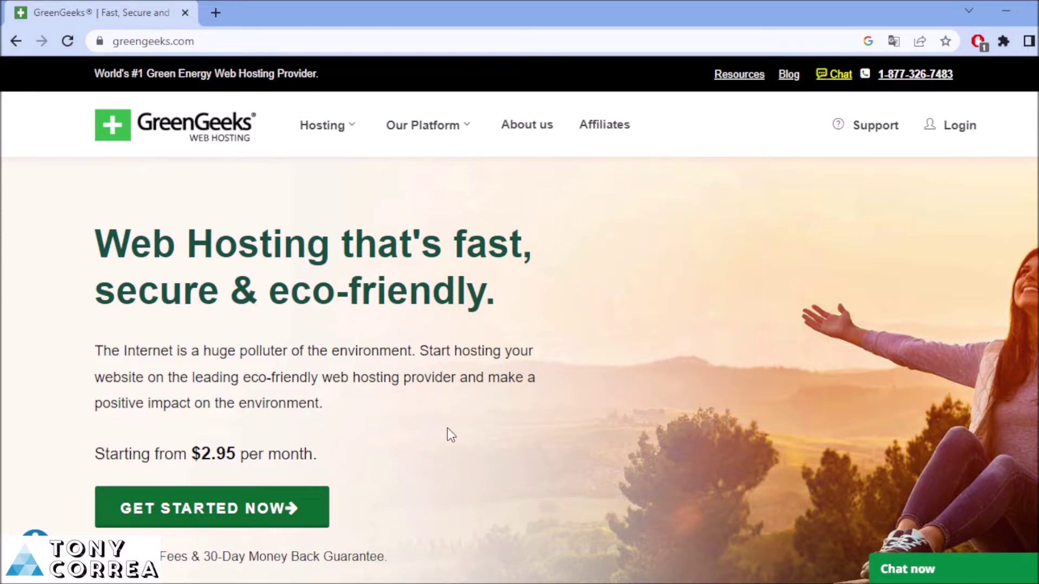
click(243, 517)
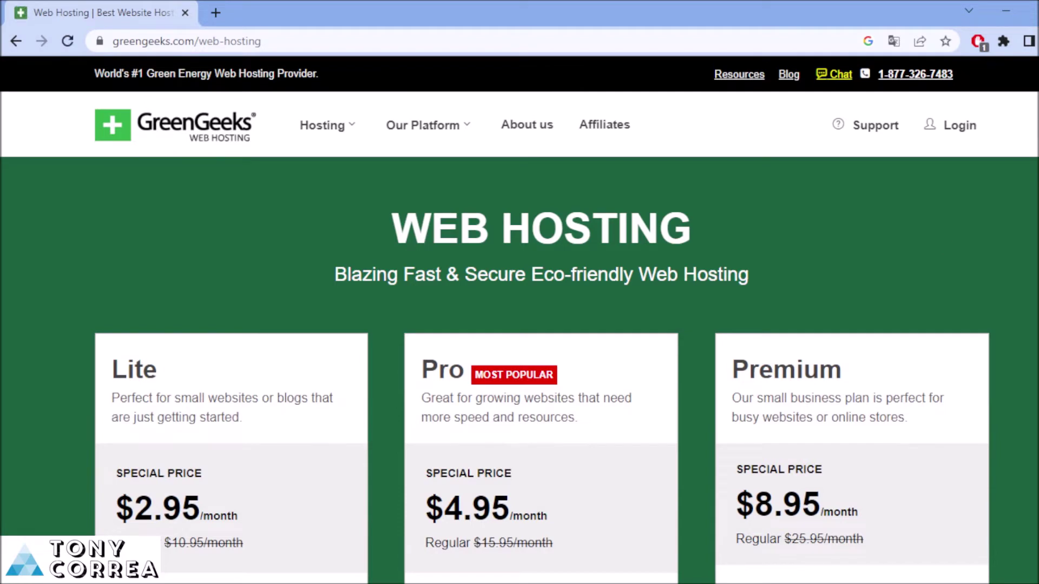
scroll(475, 207, down, 4)
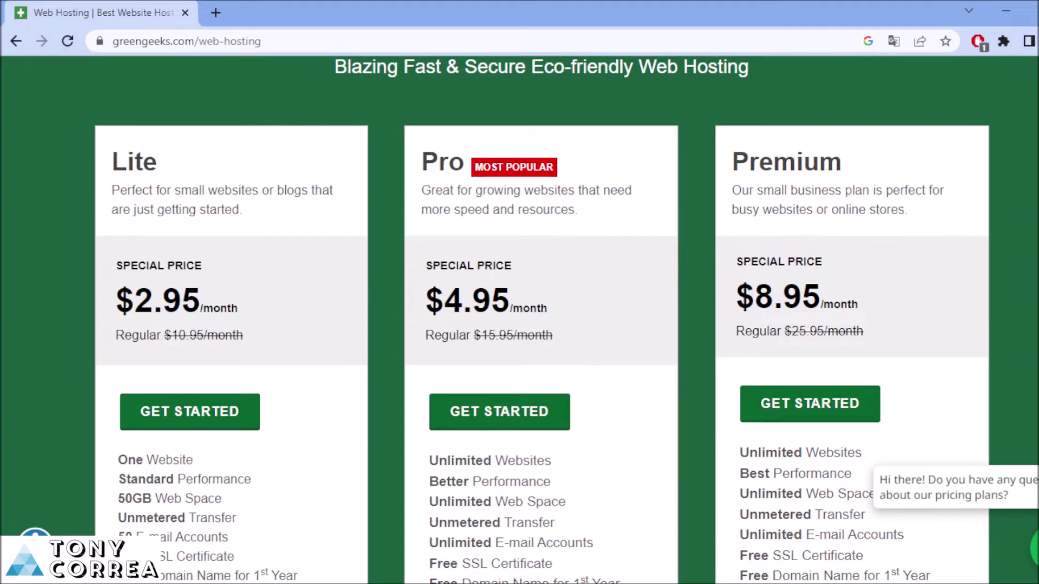
scroll(541, 319, down, 5)
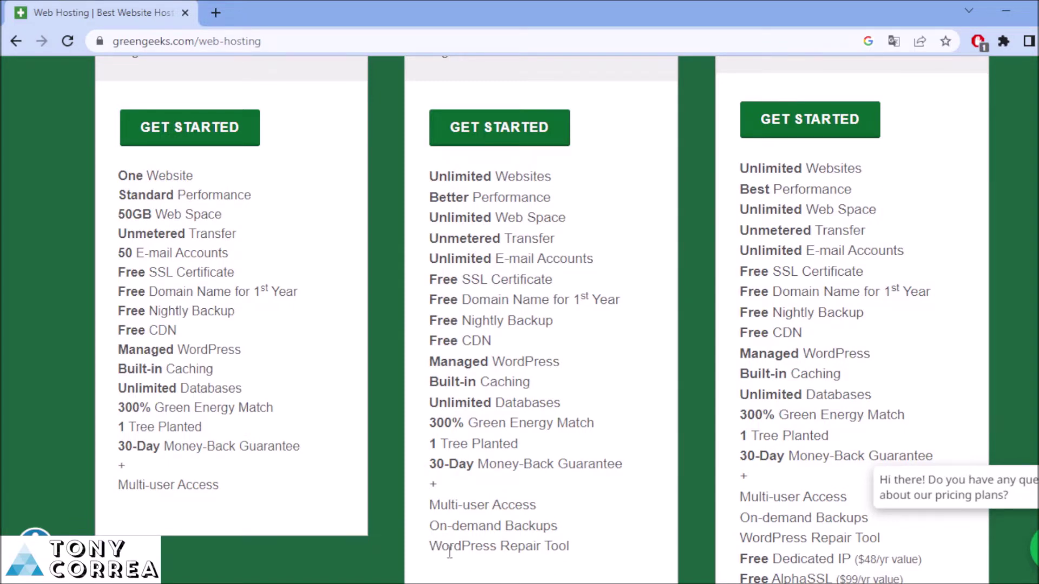
scroll(449, 552, down, 2)
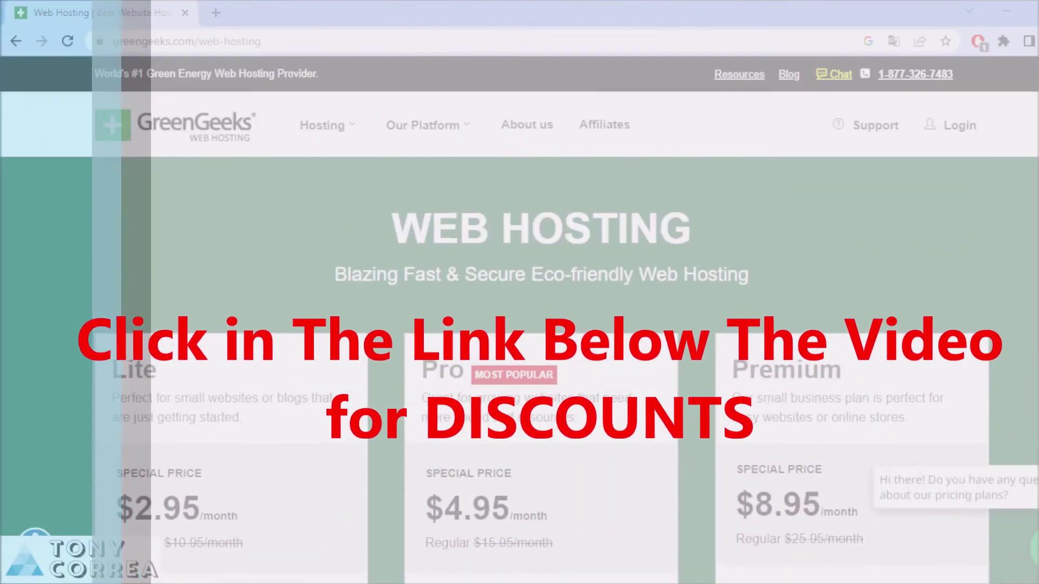
scroll(624, 314, down, 5)
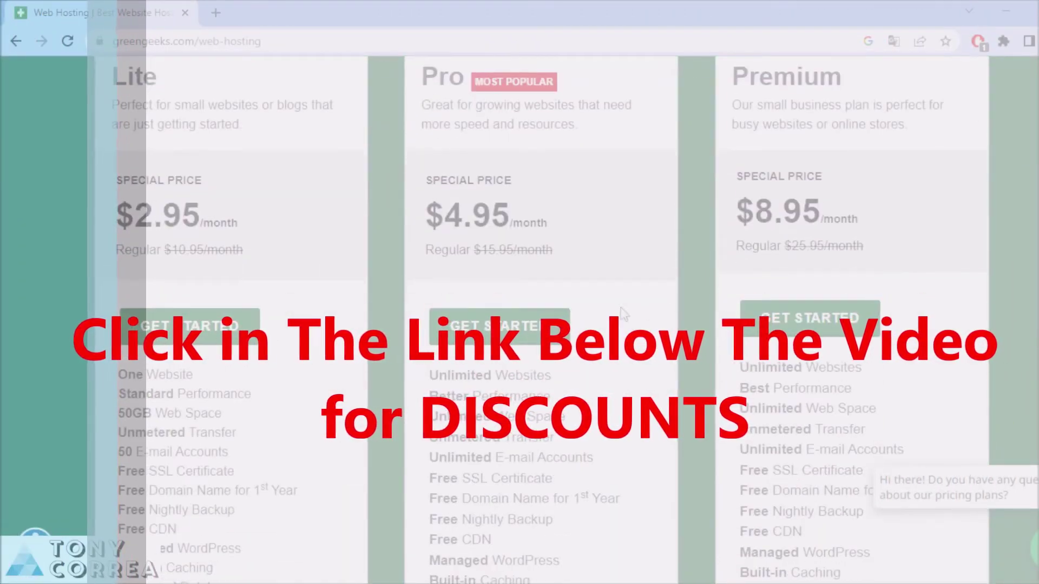
click(498, 326)
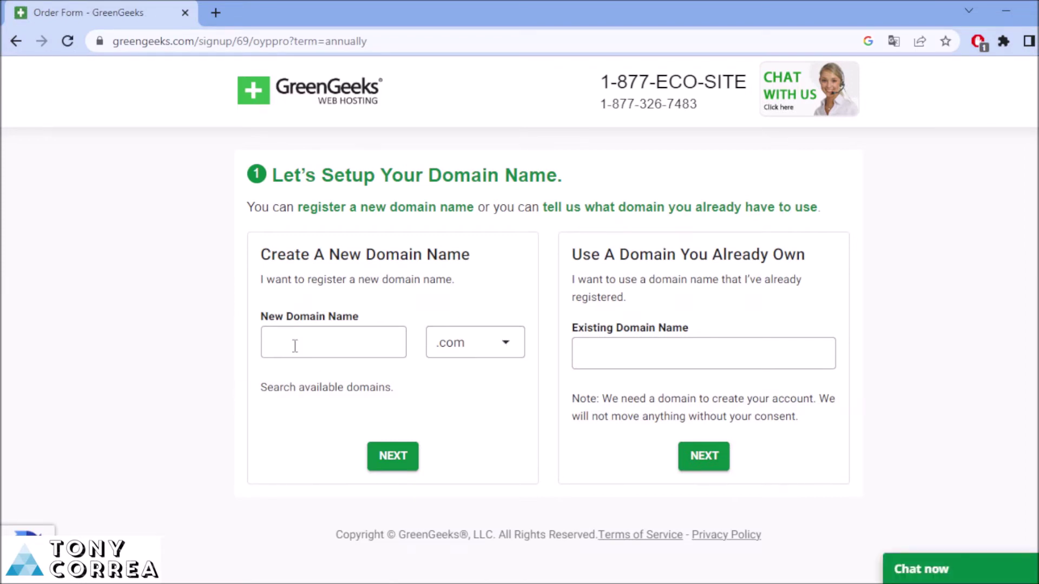
Enter tonywebhosttoday as the new domain name with the .com extension
click(326, 340)
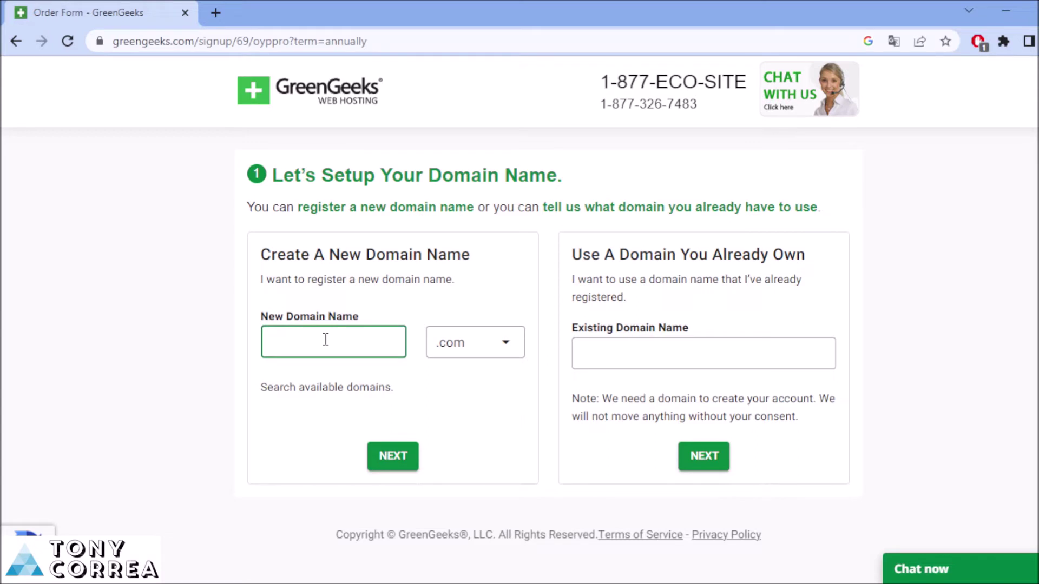
text(tonywebhosttoday)
click(502, 349)
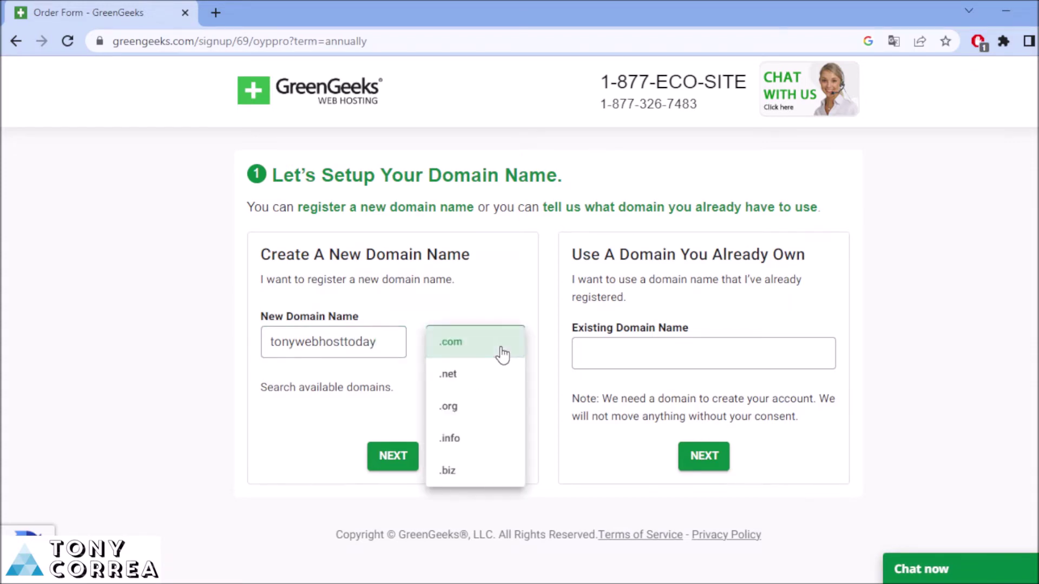
click(165, 449)
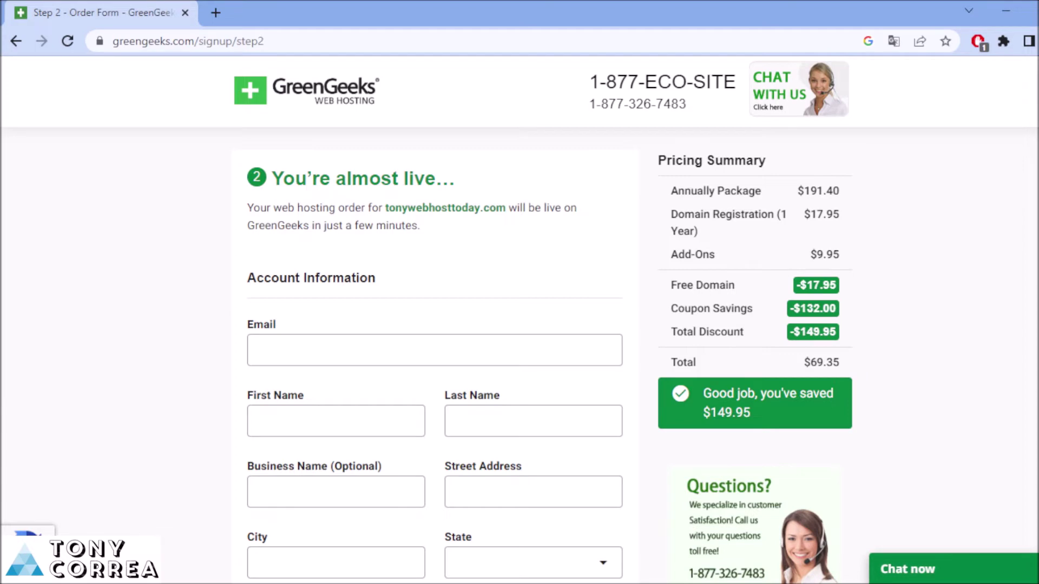
Scroll through the step 2 order form for tonywebhosttoday.com and back to the top
scroll(520, 319, down, 10)
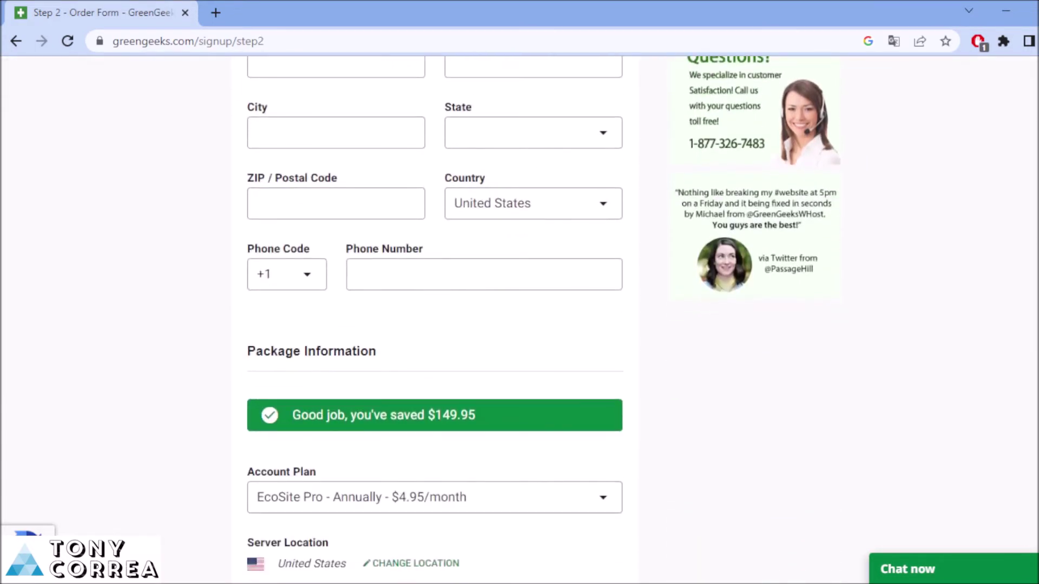
scroll(291, 292, up, 10)
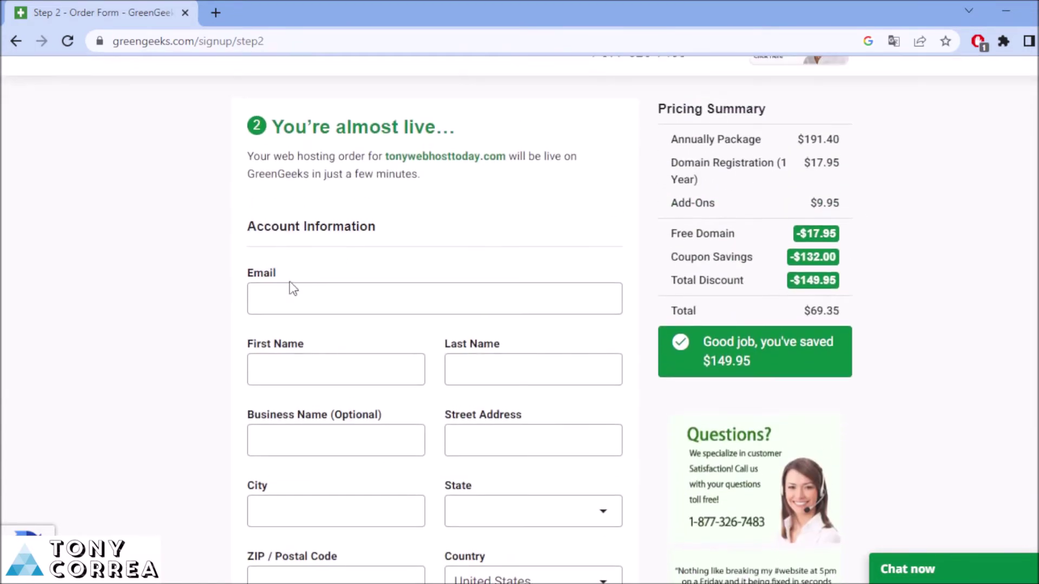
Fill in the account e-mail, first and last name, and business name 'Web Host Discounts'
click(291, 298)
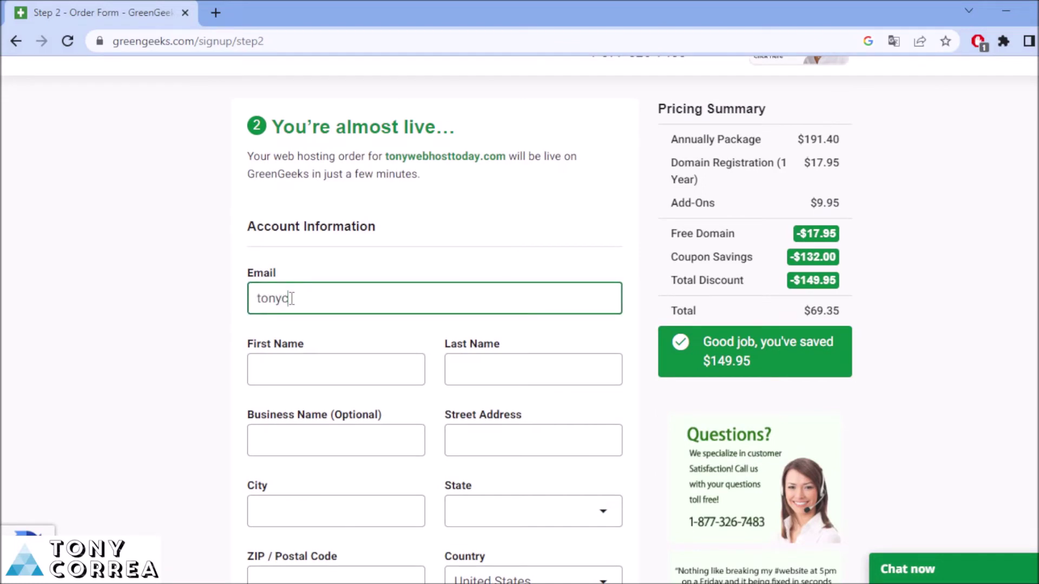
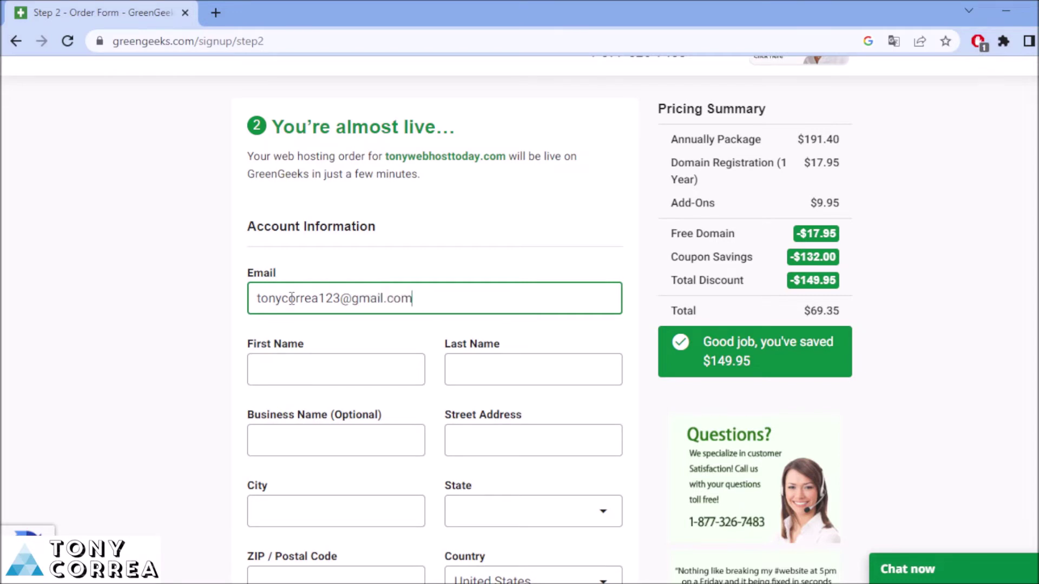
click(314, 372)
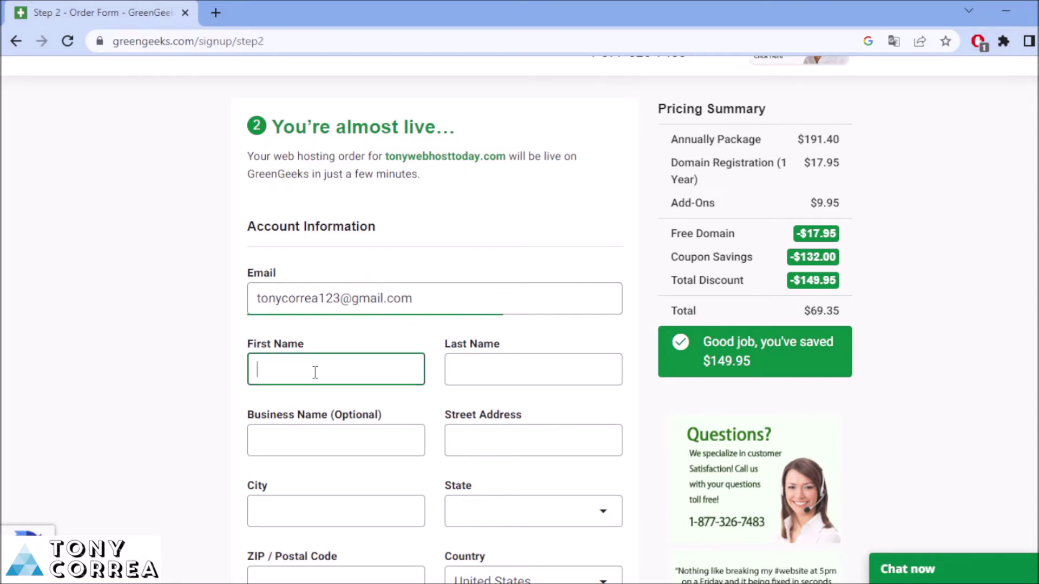
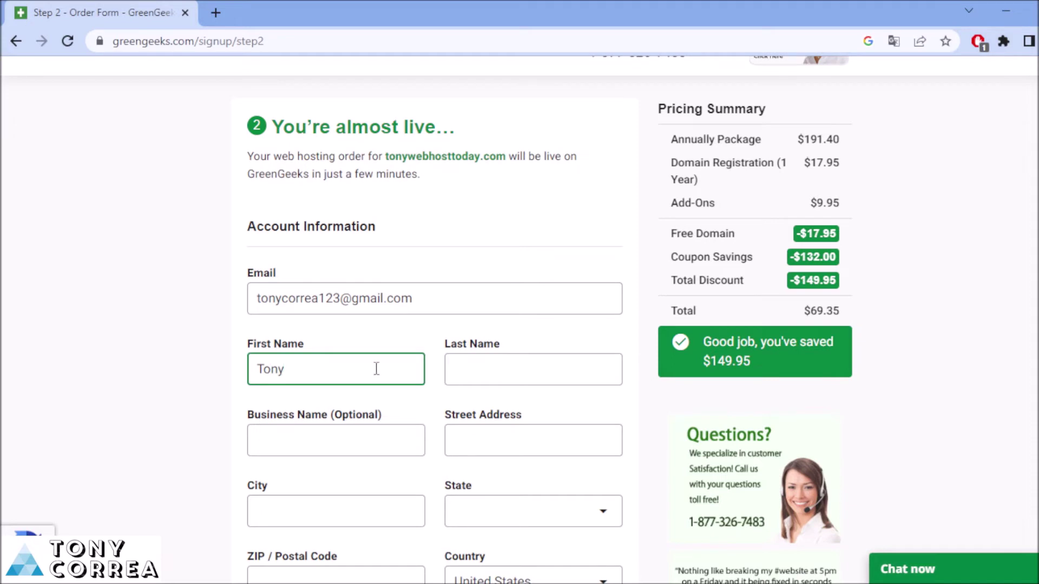
click(456, 375)
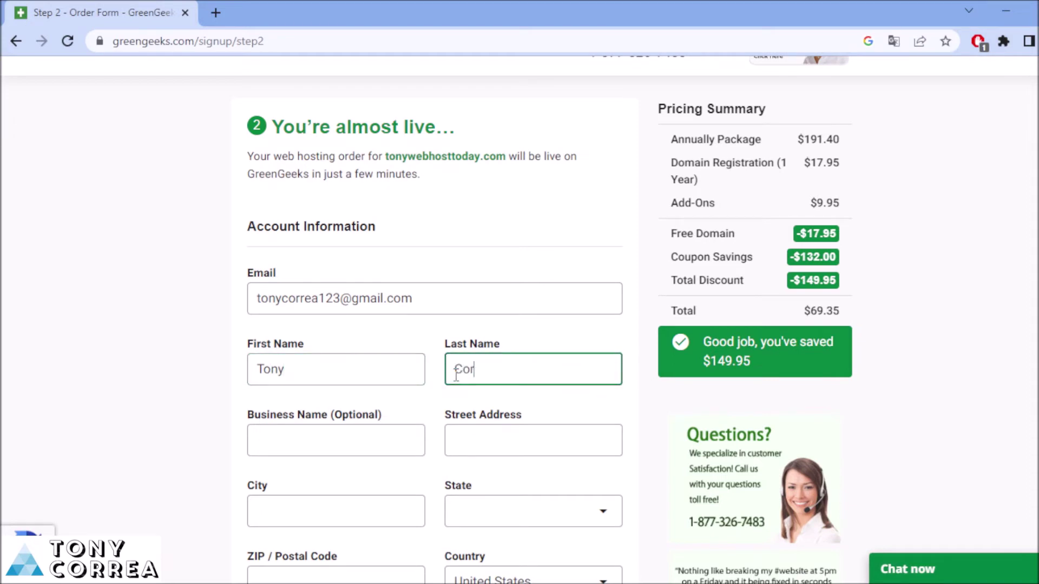
click(308, 450)
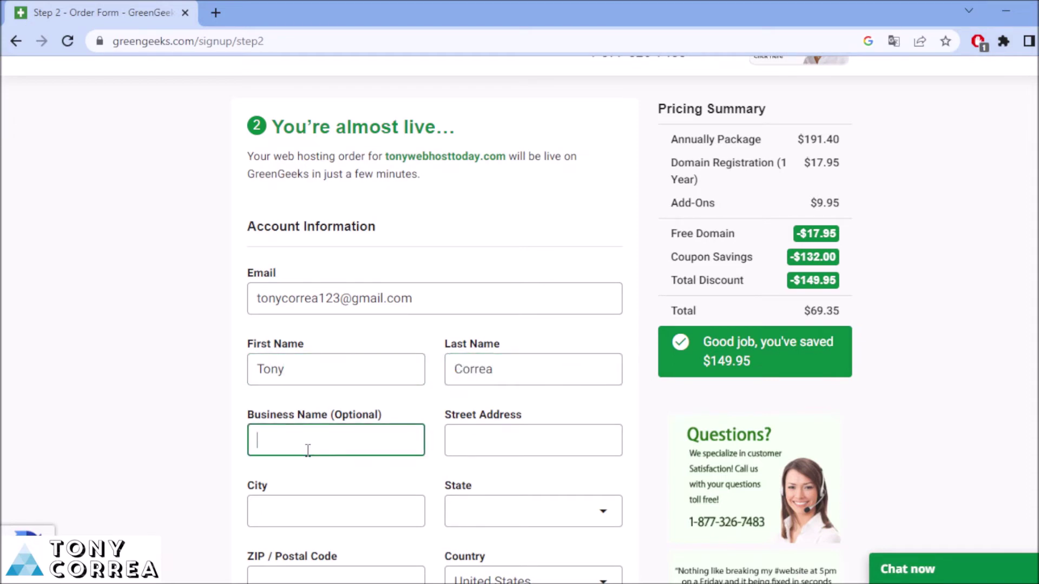
text(Web Host Discounts)
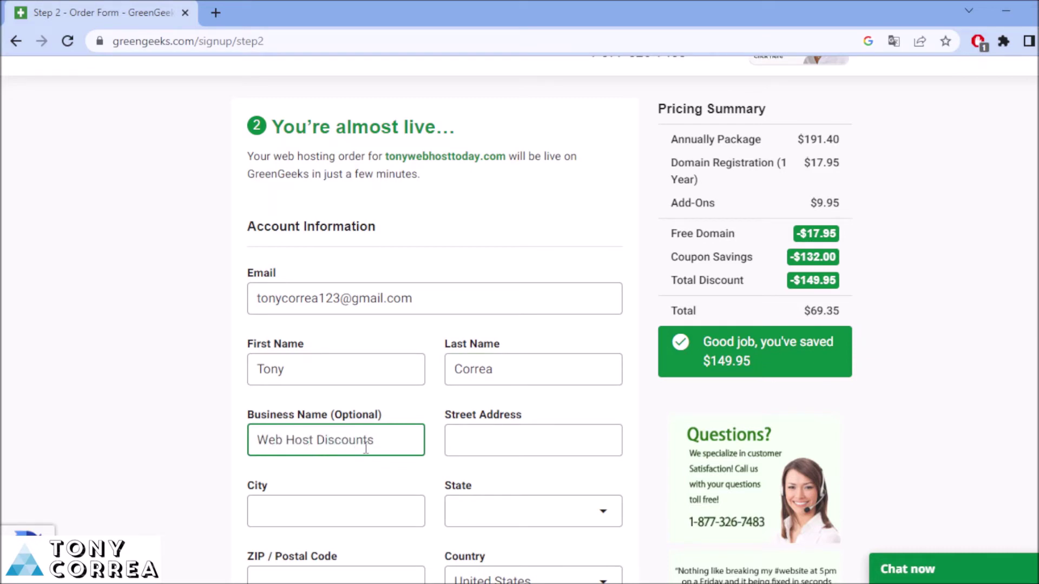
Enter the street address and city, and choose Florida as the state
click(489, 447)
scroll(489, 447, down, 1)
scroll(565, 298, down, 2)
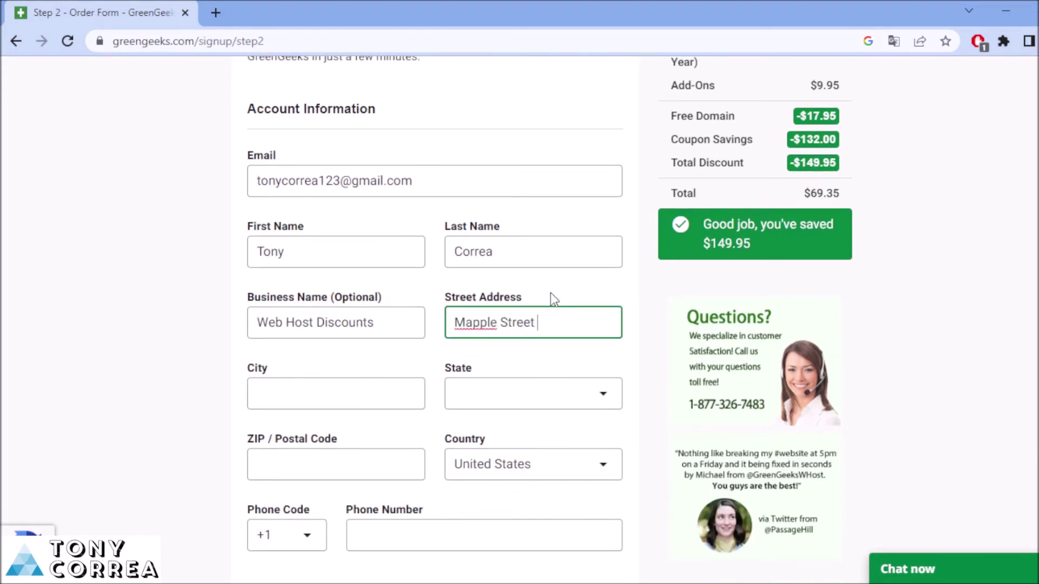
click(296, 396)
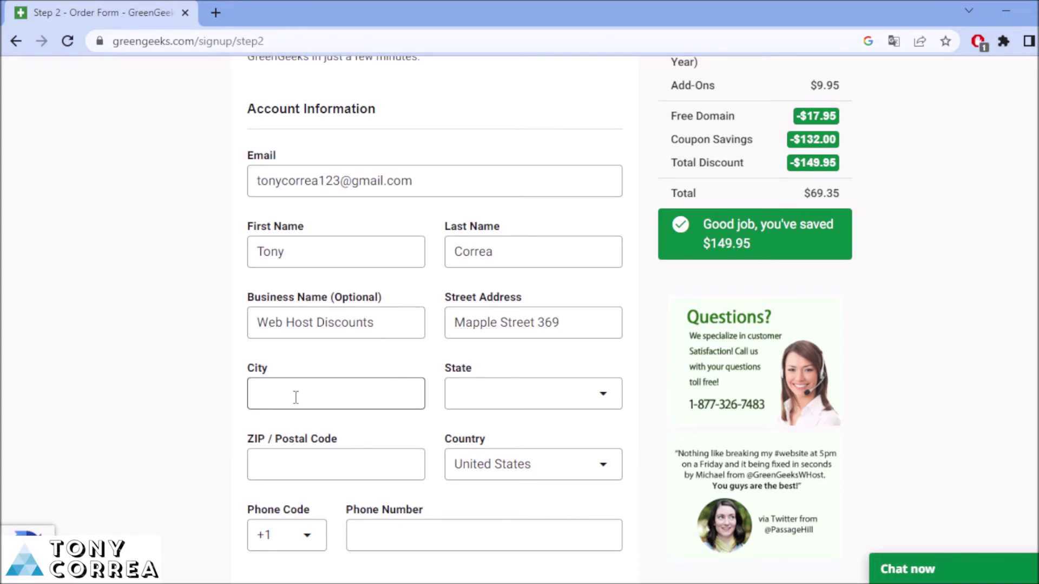
text(Miami)
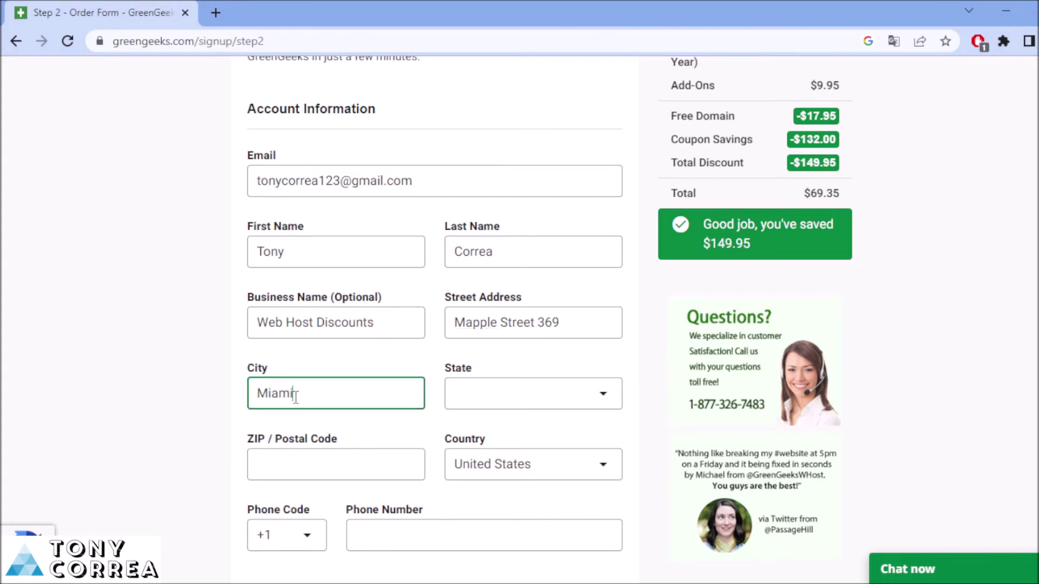
click(519, 404)
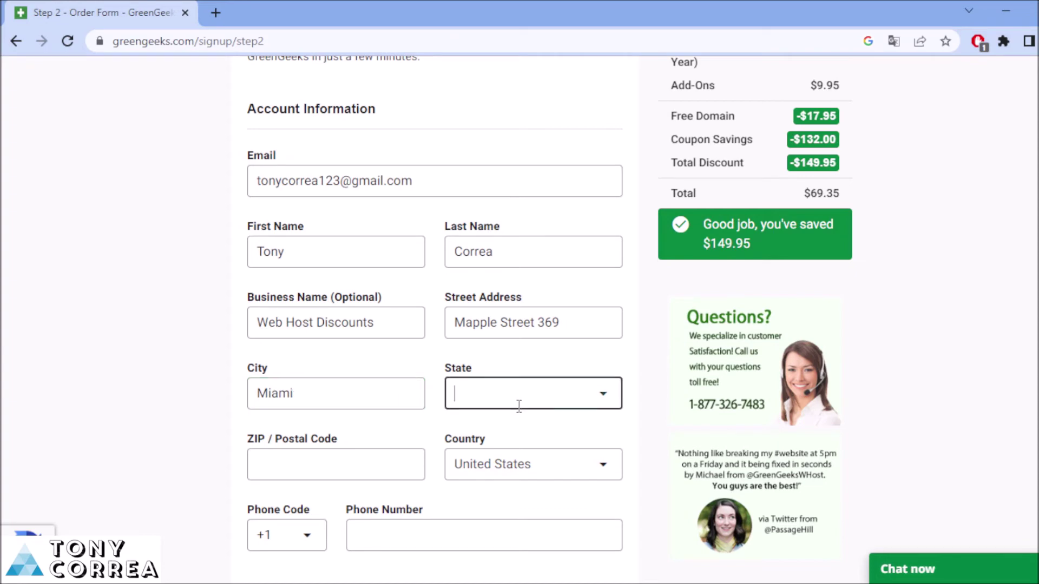
text(Mi)
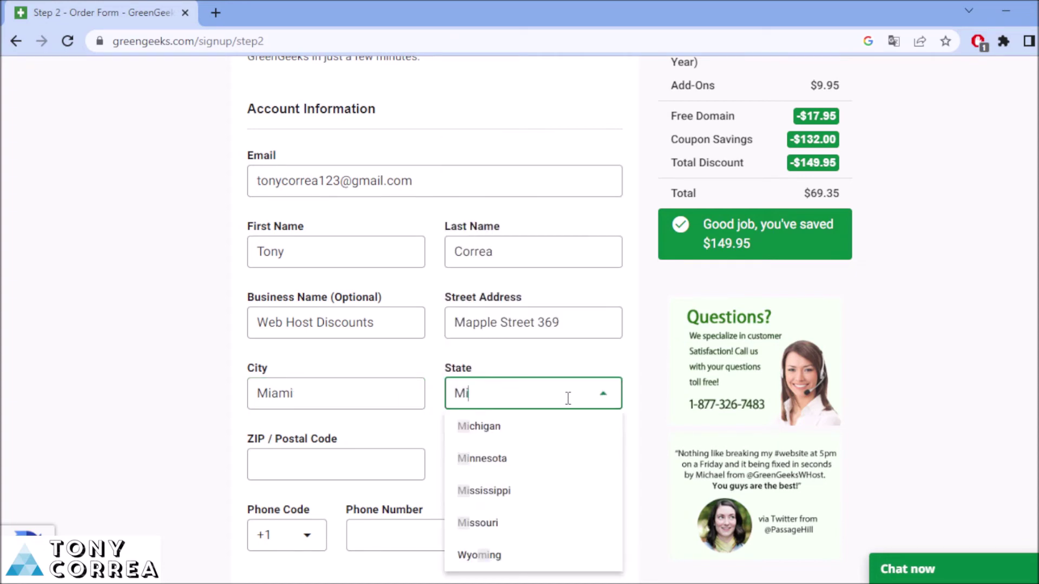
text(a)
key(BackSpace)
text(am)
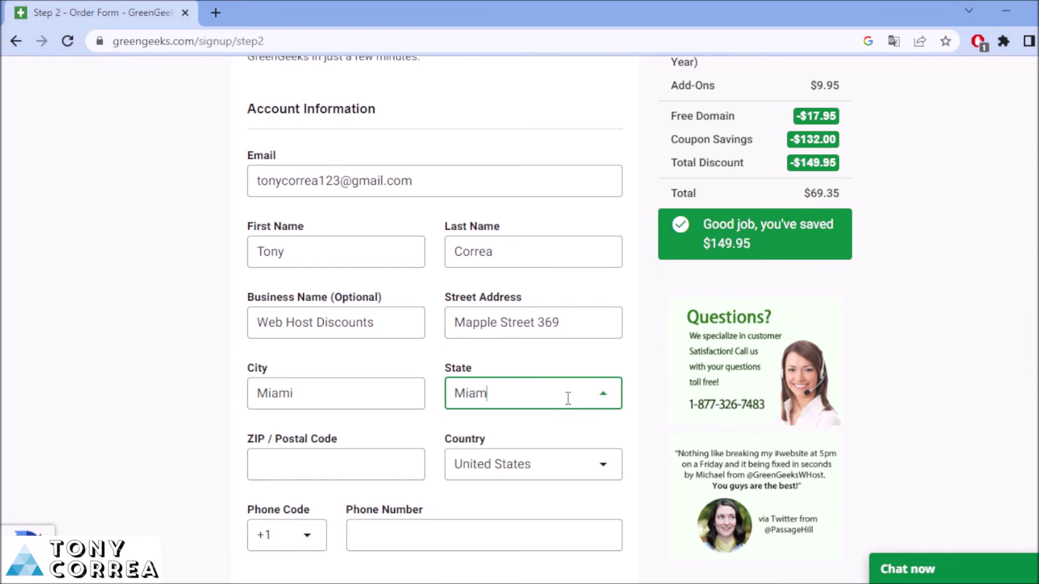
key(BackSpace)
key(BackSpace)
key(BackSpace)
key(BackSpace)
text(flo)
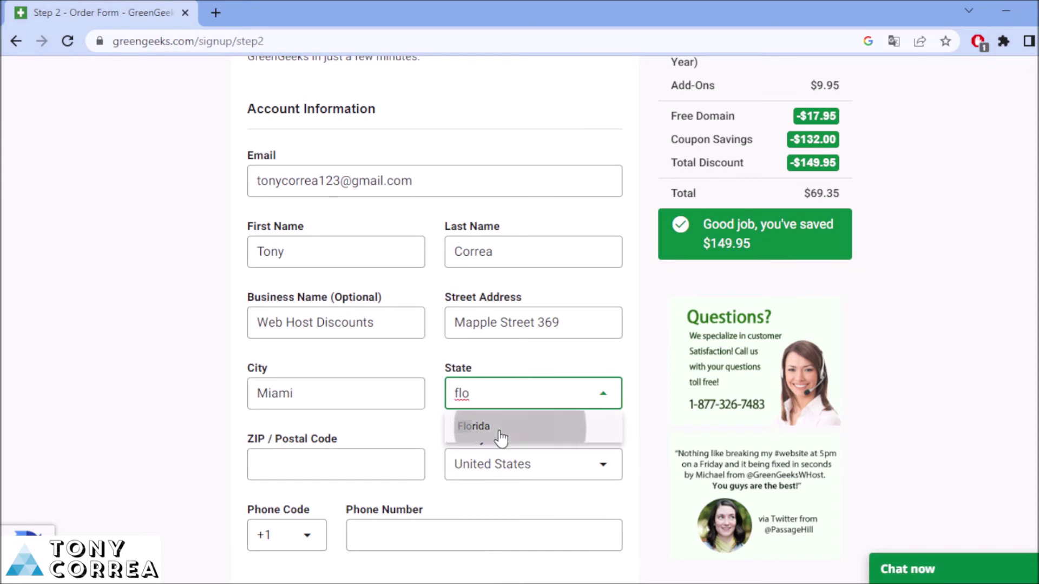
click(497, 429)
Fill in the ZIP / postal code and the phone number
scroll(433, 325, down, 4)
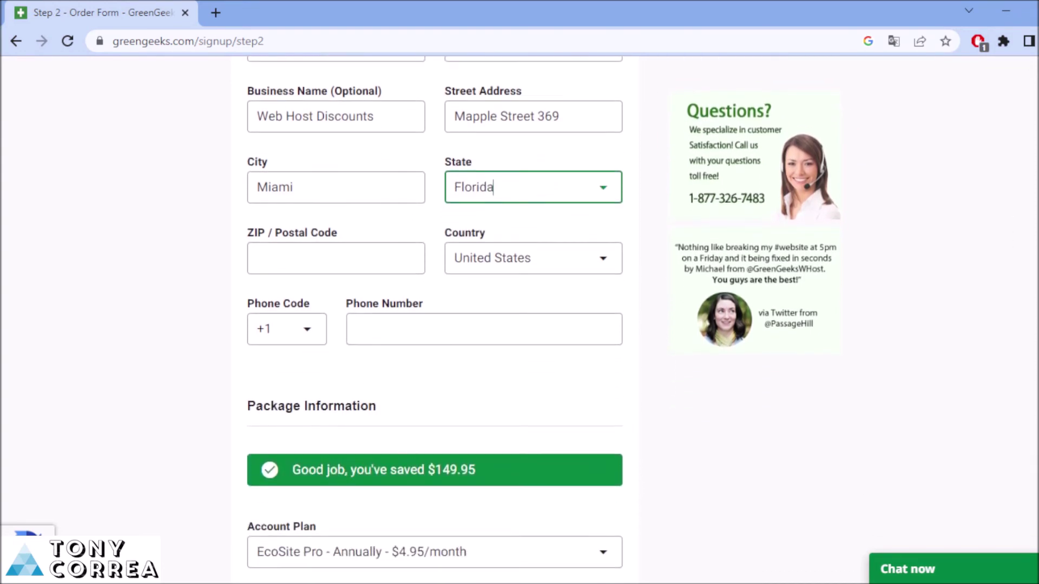
click(302, 257)
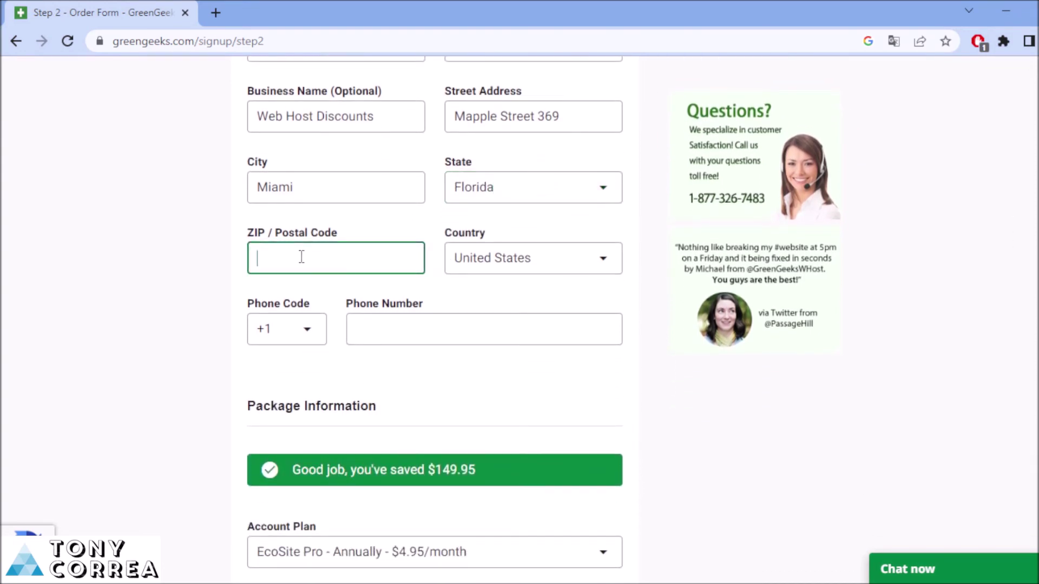
text(1254)
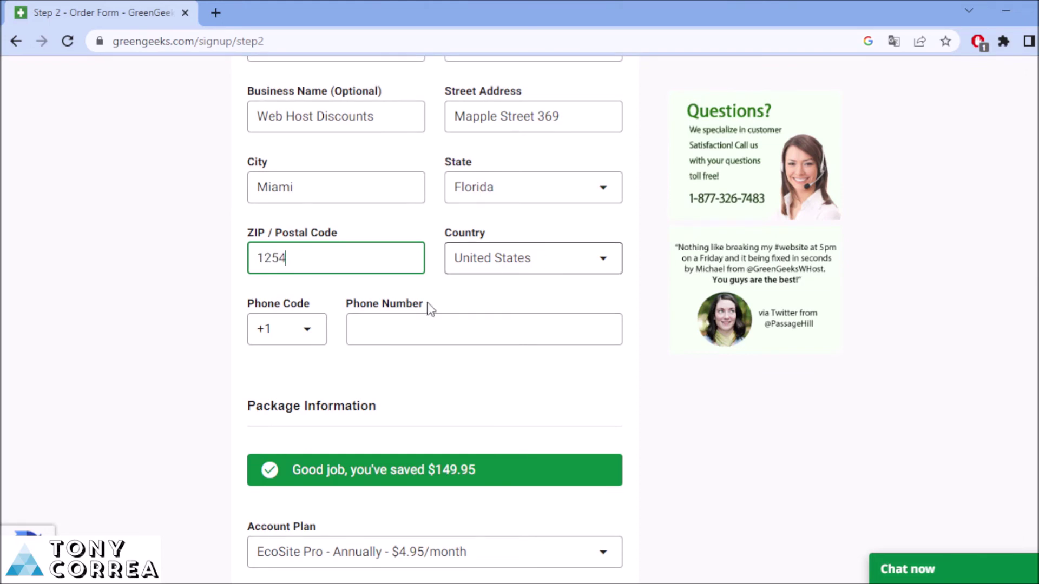
click(396, 330)
text(253646698)
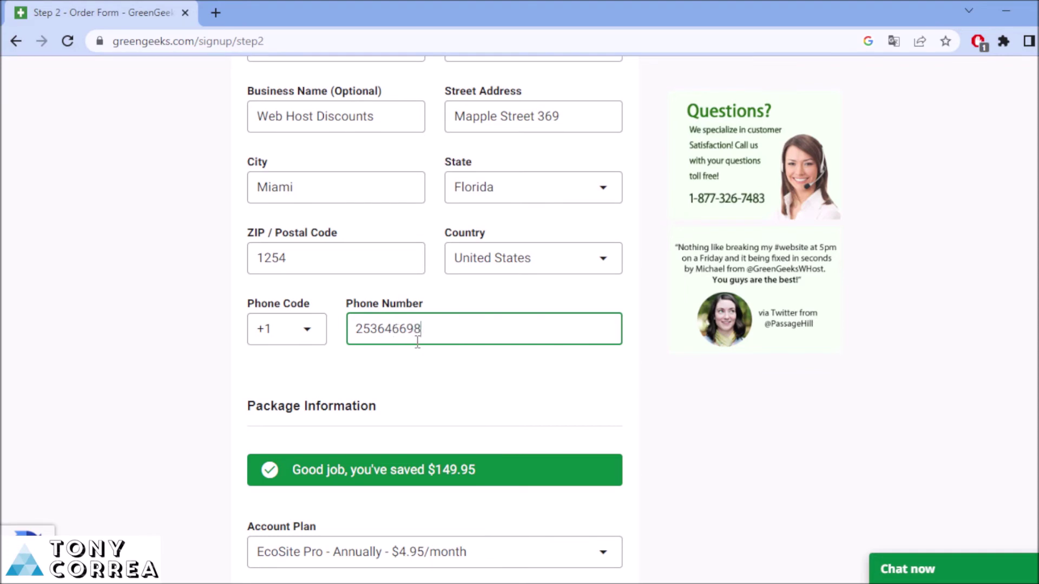
click(72, 412)
scroll(520, 325, down, 1)
scroll(519, 325, down, 5)
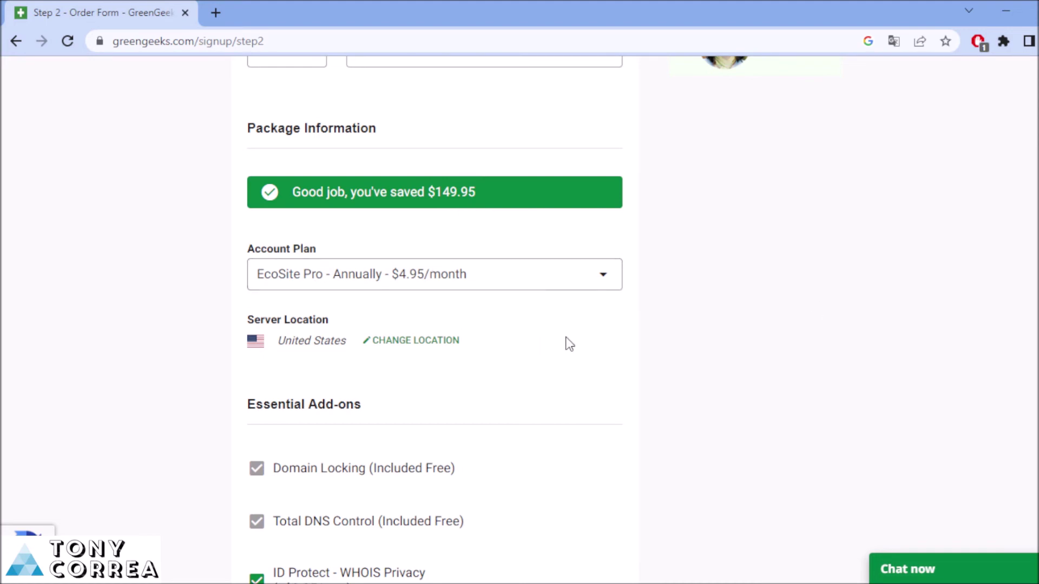
click(604, 275)
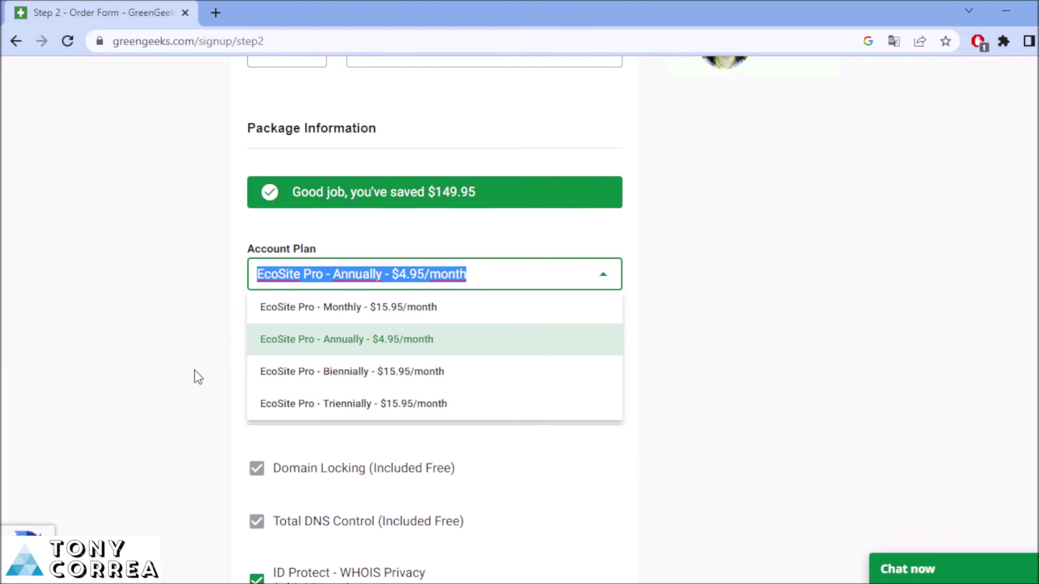
click(422, 348)
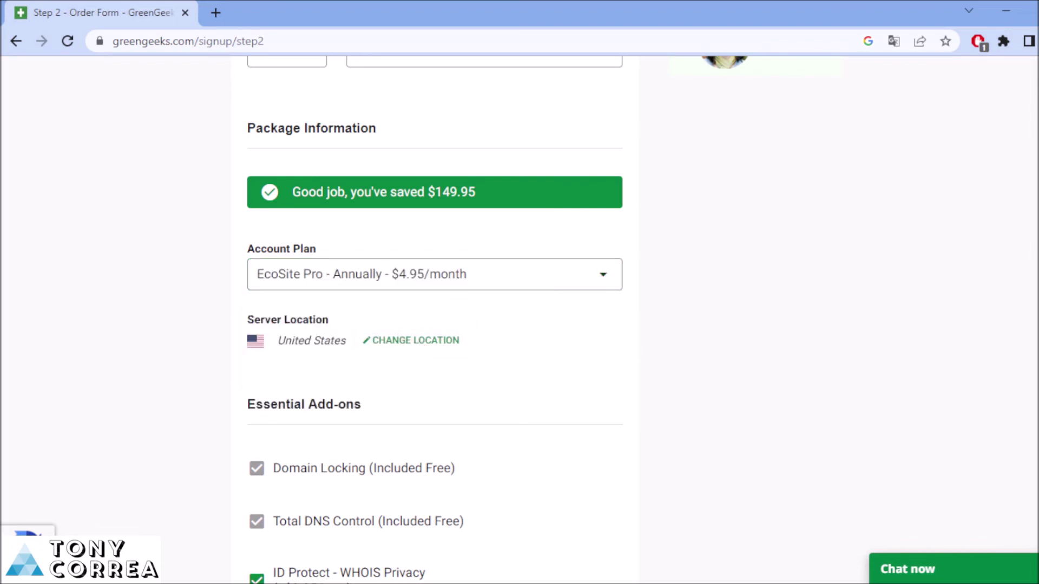
scroll(512, 245, down, 2)
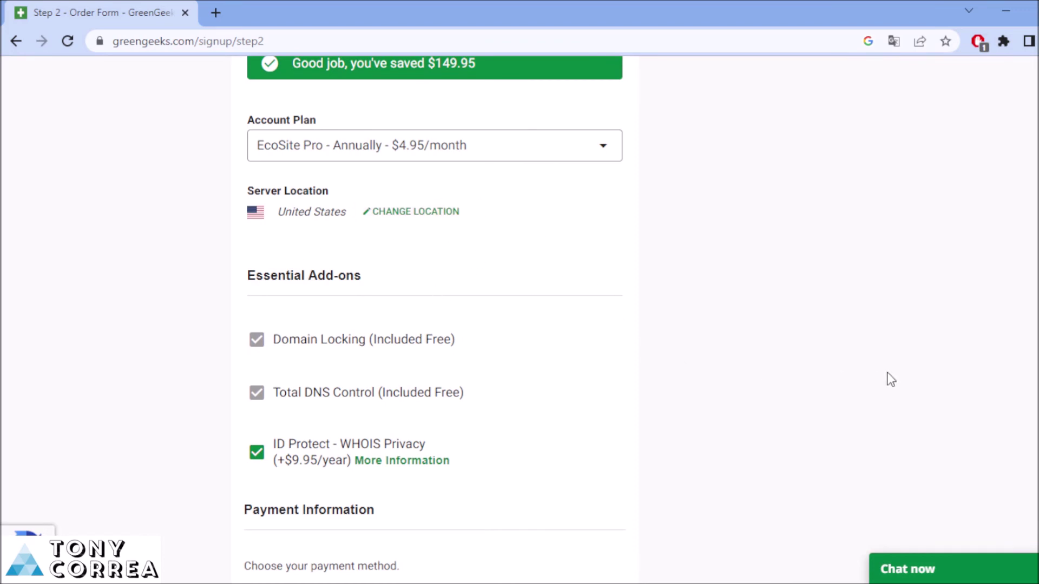
Enter the credit card number under Payment Information
scroll(434, 319, down, 6)
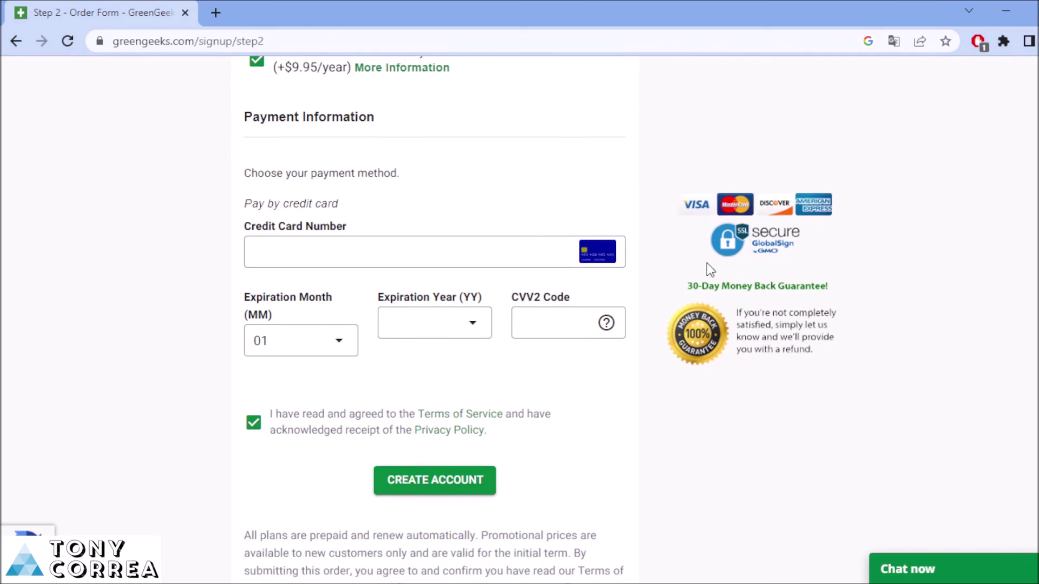
click(291, 255)
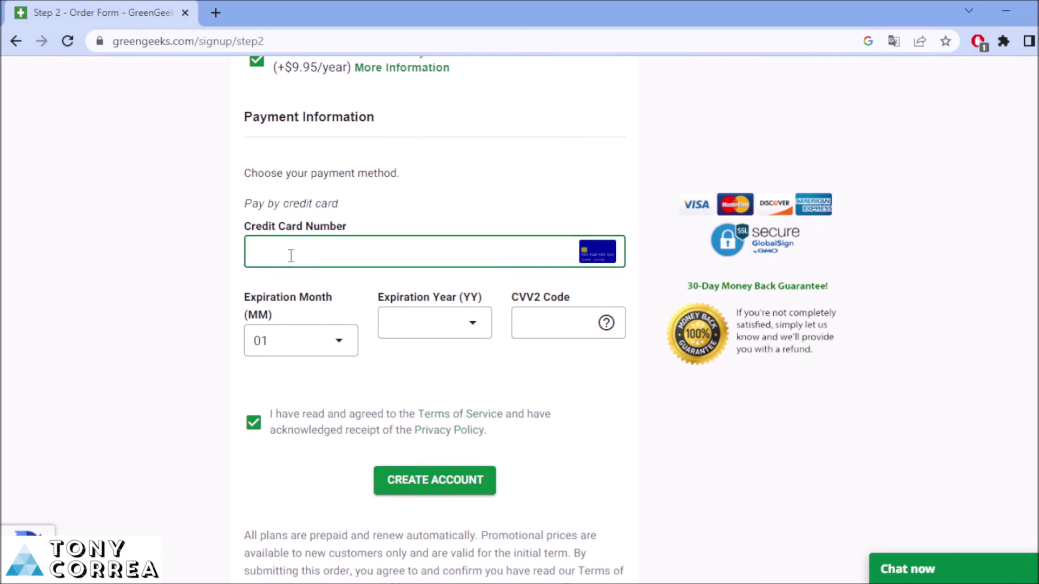
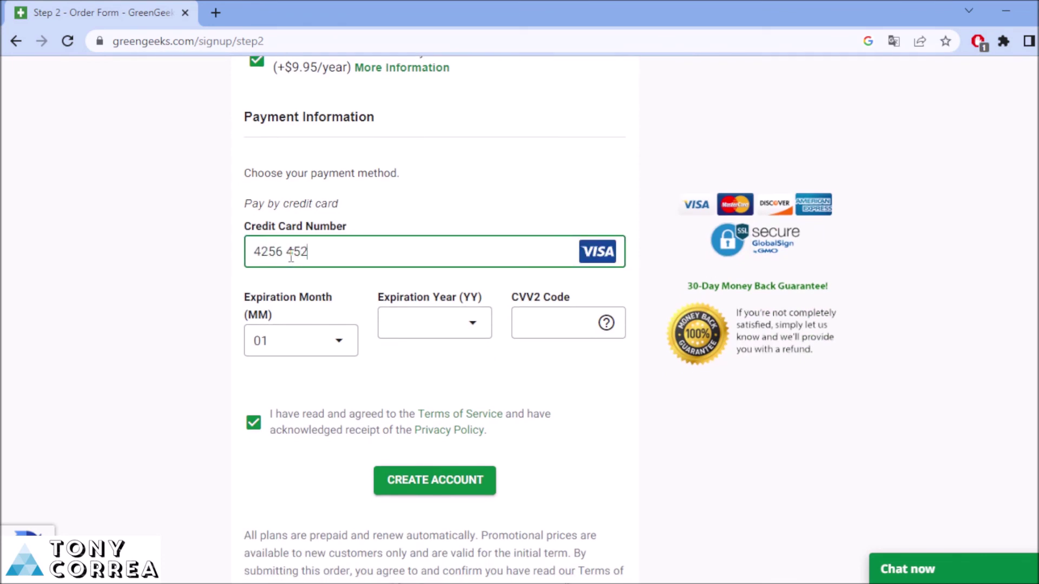
click(100, 285)
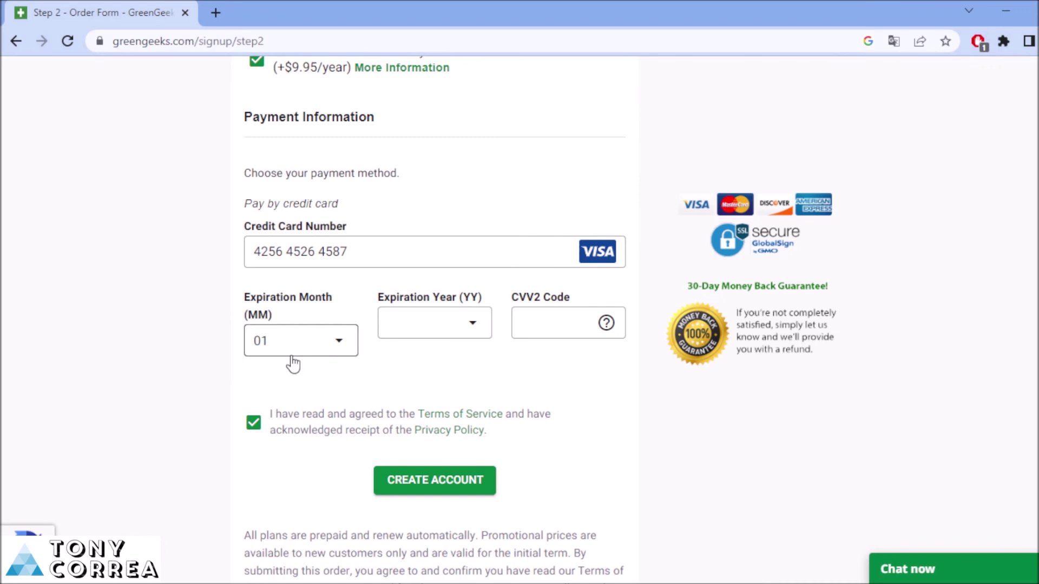
Set the card expiration to 02 / 2024 and enter the CVV2 code
click(335, 346)
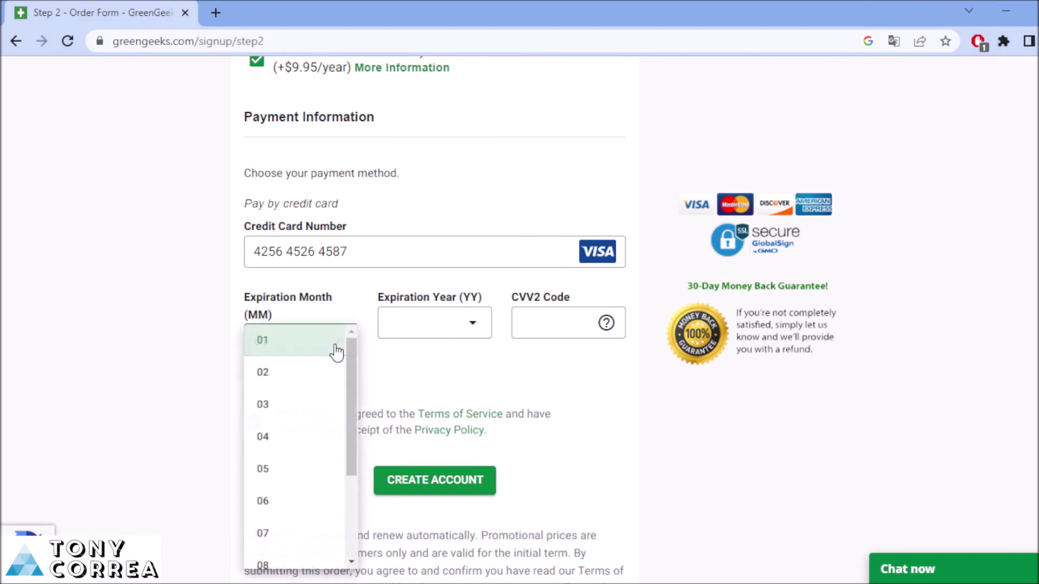
click(273, 371)
click(470, 335)
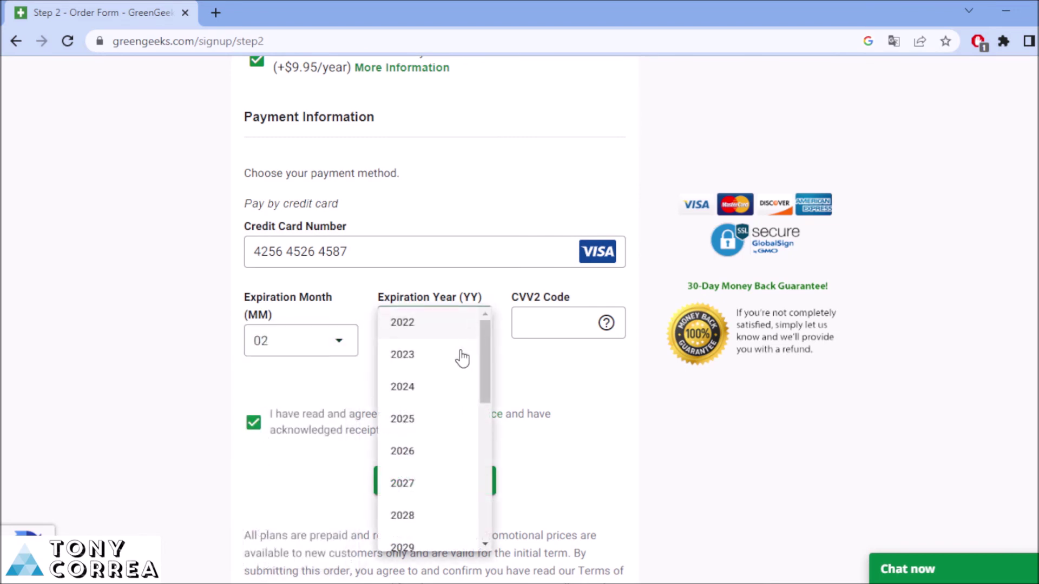
click(413, 386)
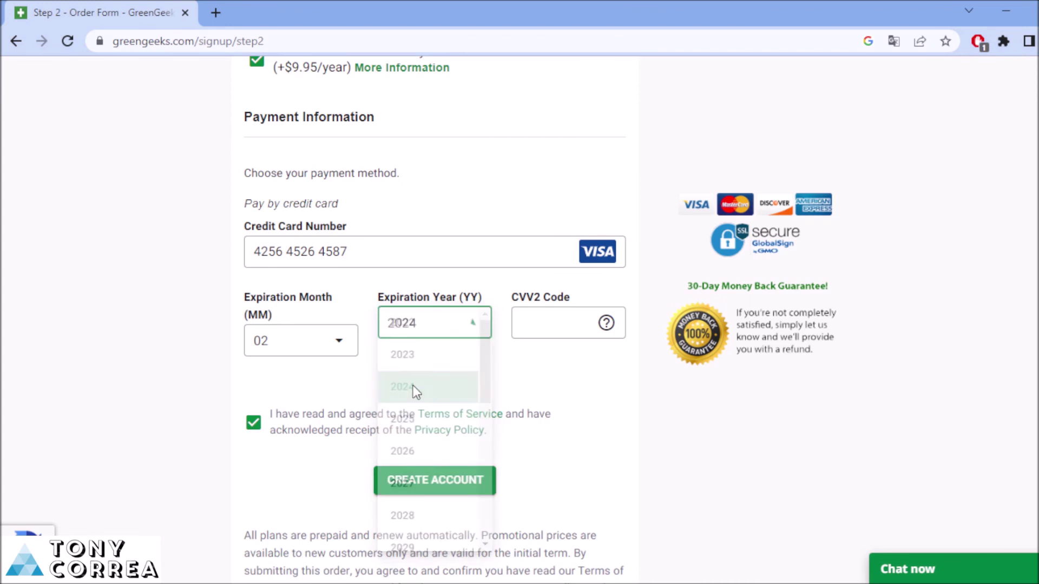
click(561, 329)
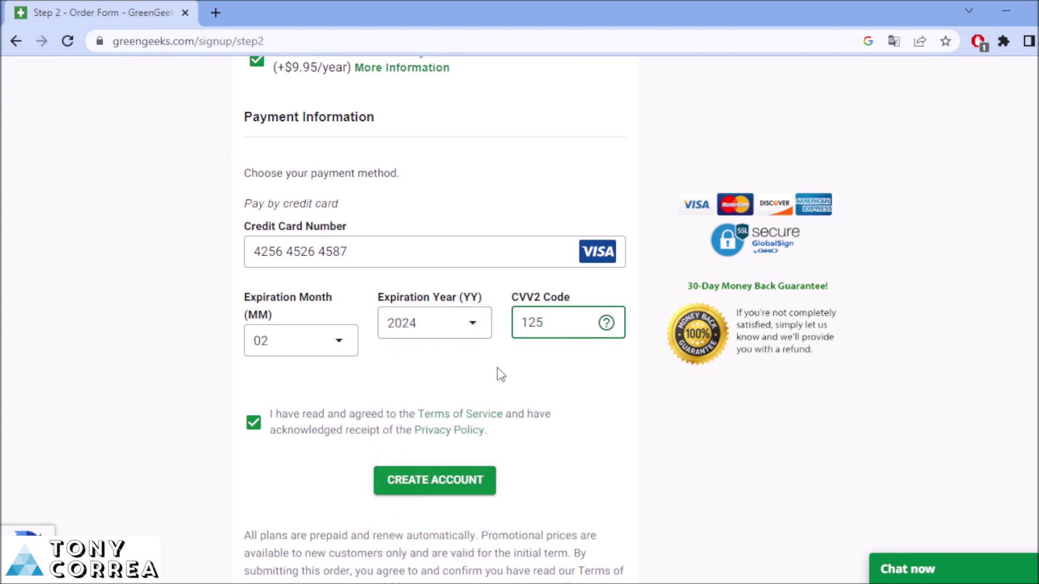
click(41, 382)
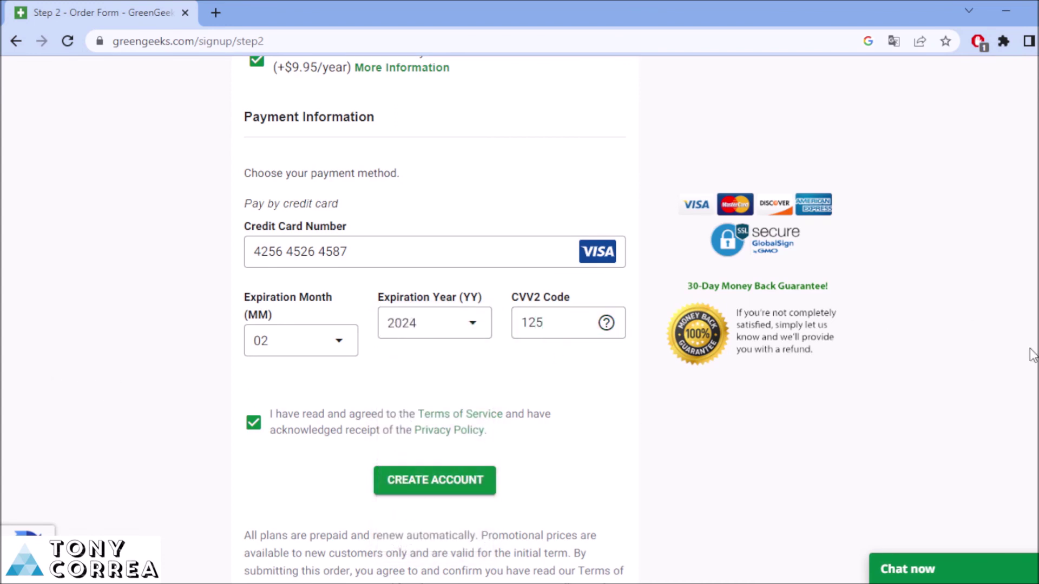
scroll(433, 319, up, 15)
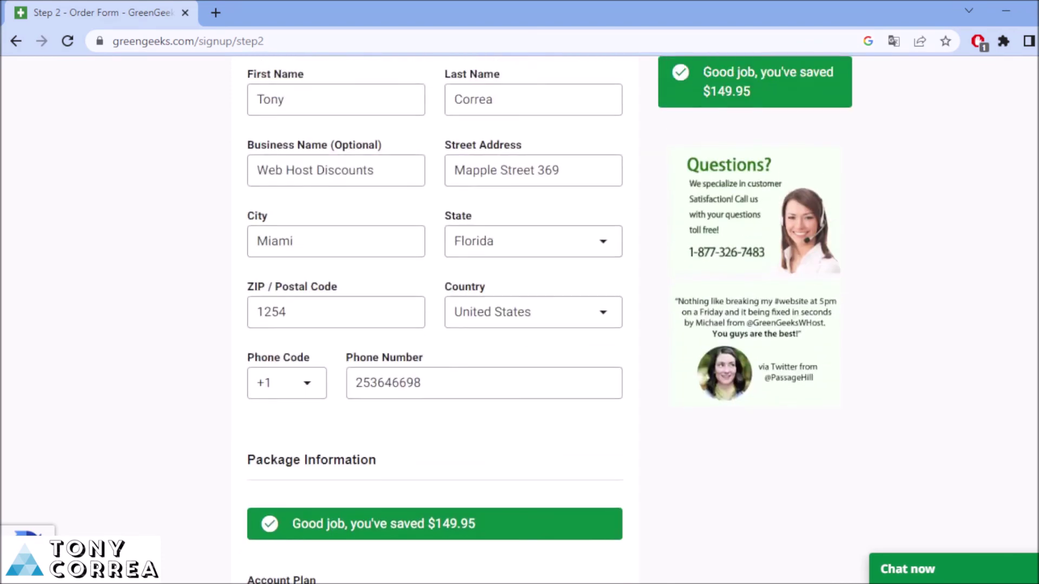
scroll(433, 319, up, 4)
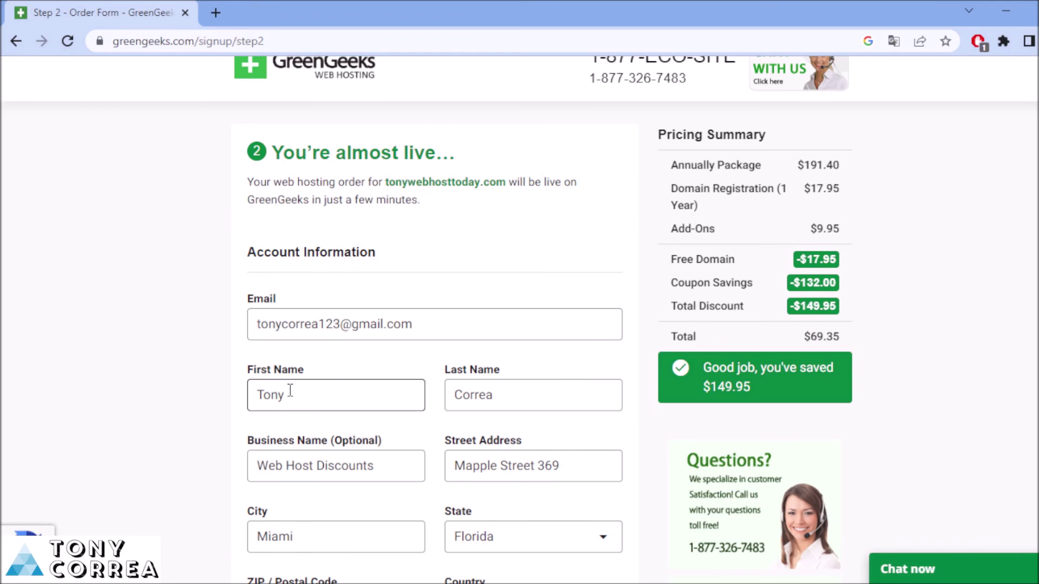
scroll(292, 394, down, 5)
scroll(432, 319, down, 12)
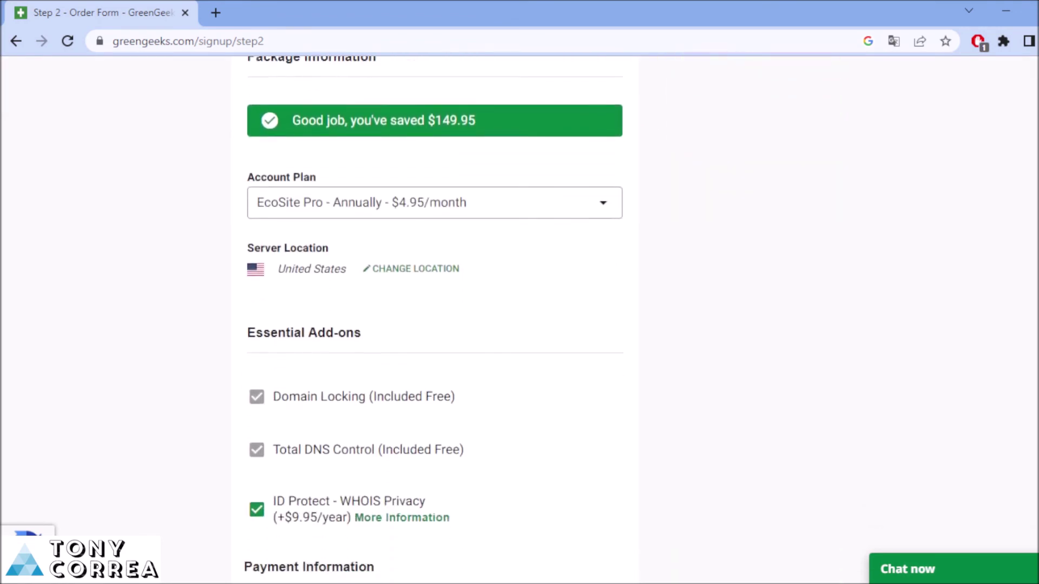
scroll(719, 469, down, 2)
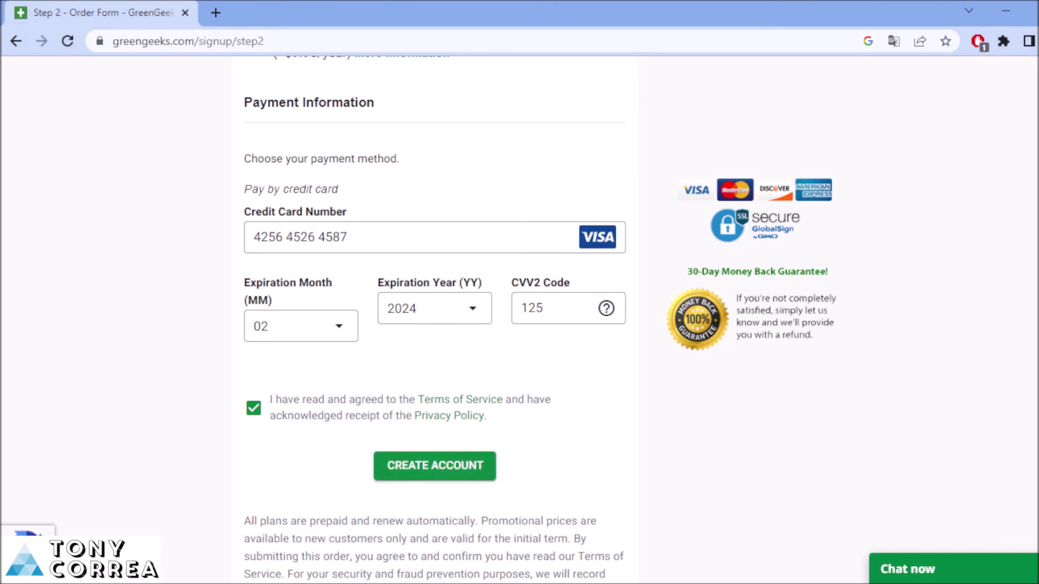
scroll(433, 319, up, 18)
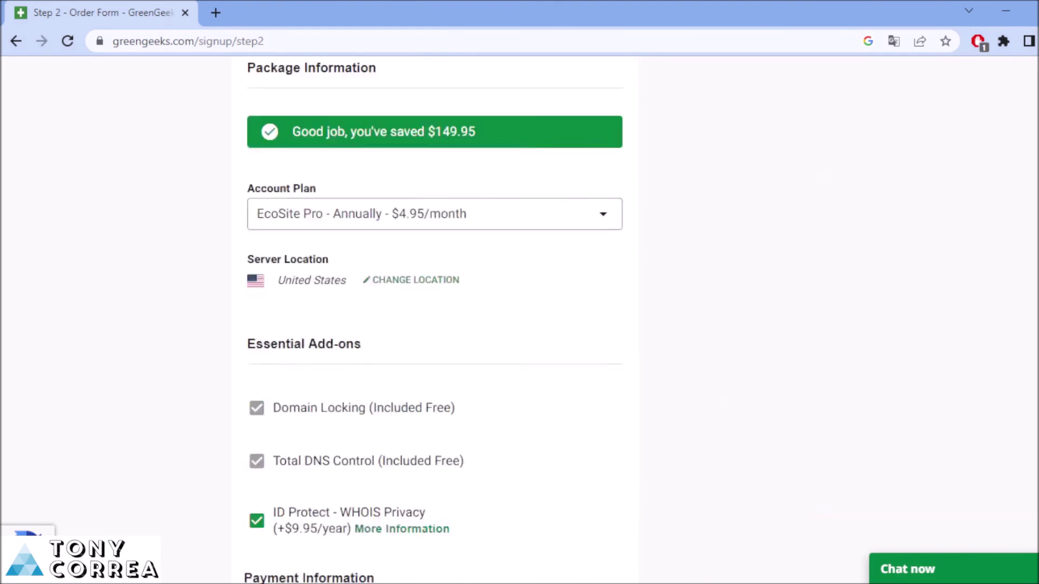